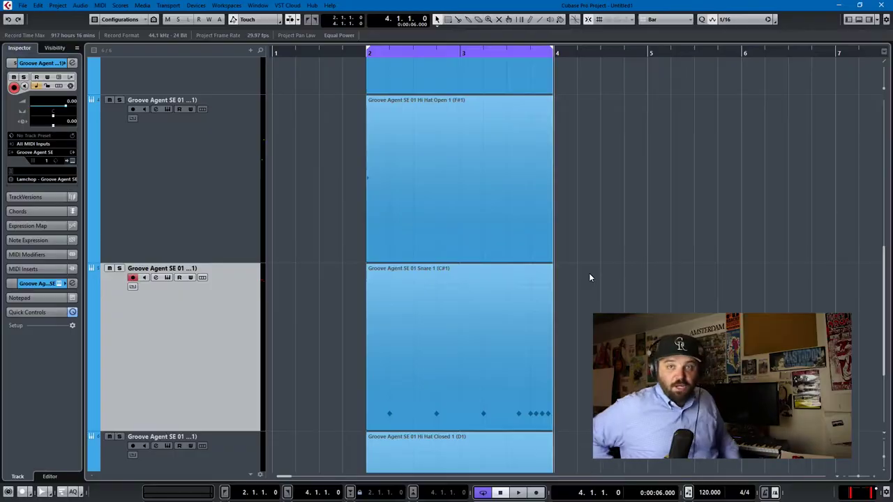
# Scroll through the dissolved drum tracks, checking Hi Hat Closed 1 and reselecting Snare 1
pyautogui.scroll(-3, 202, 244)
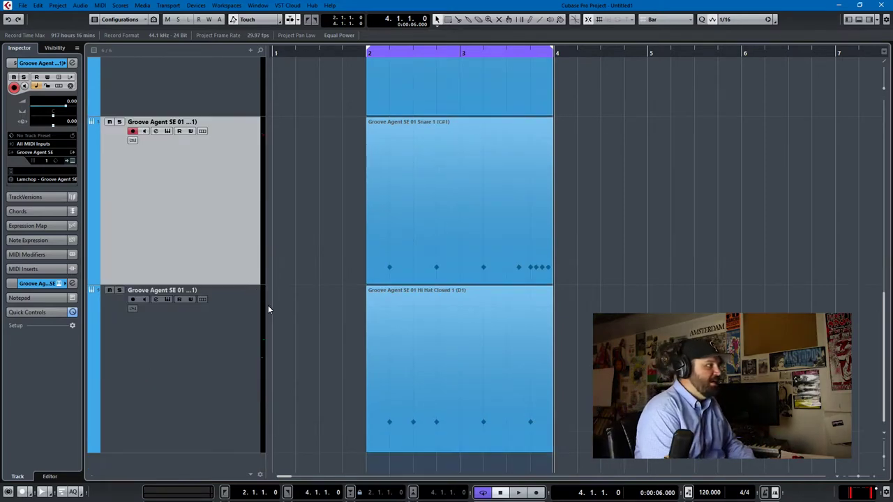
pyautogui.click(267, 304)
pyautogui.scroll(3, 474, 283)
pyautogui.scroll(-3, 603, 228)
pyautogui.scroll(2, 603, 229)
pyautogui.click(603, 229)
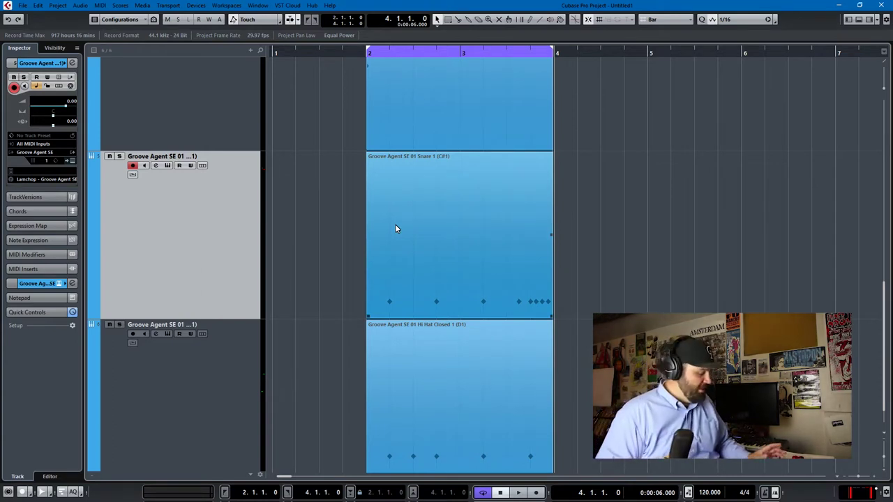
# Undo the dissolve and open Groove Agent SE 4 for the Groove Agent SE 01 track
pyautogui.hotkey('ctrl', 'z')
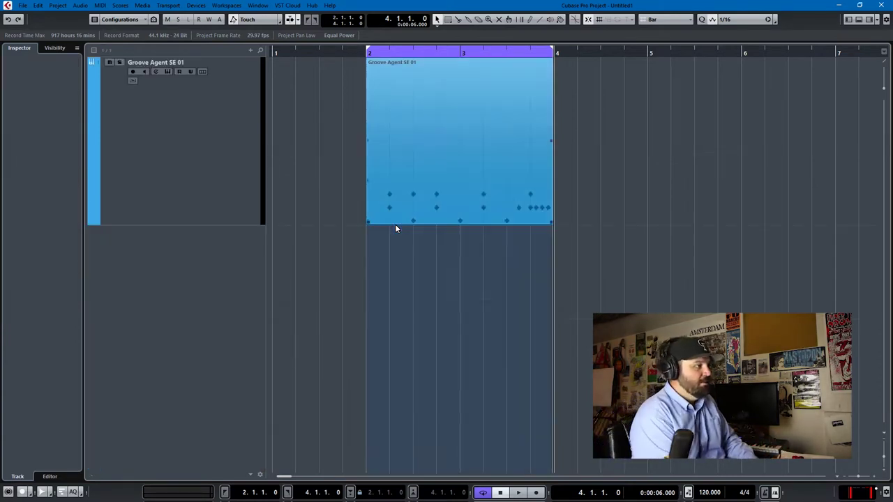
pyautogui.click(240, 173)
pyautogui.click(168, 72)
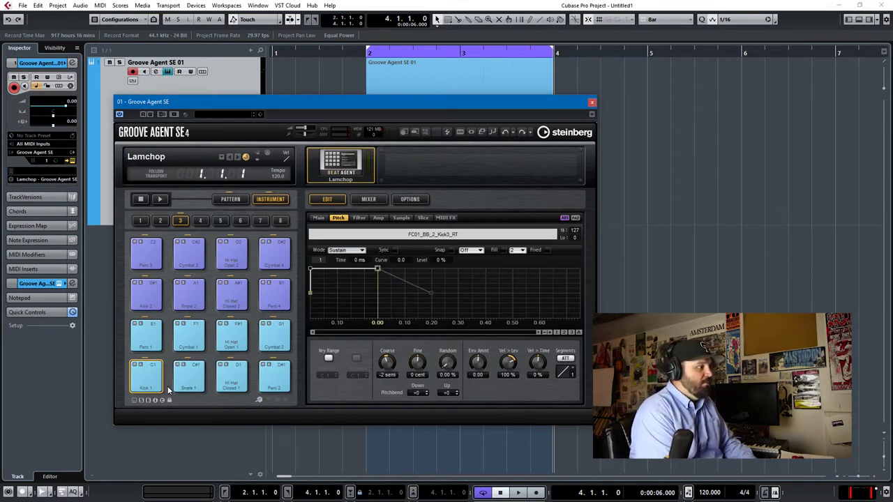
# Audition the Kick 1 and Snare 1 pads and select Snare 1 for editing
pyautogui.click(188, 377)
pyautogui.click(148, 380)
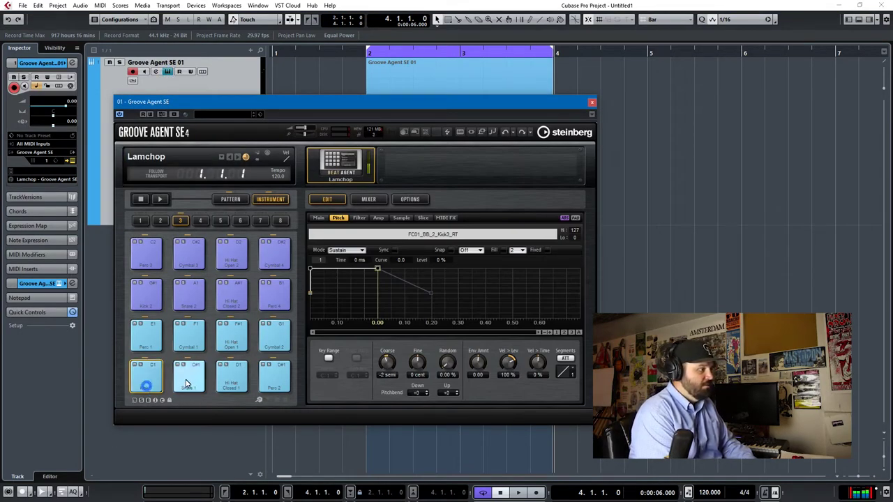
pyautogui.click(193, 379)
pyautogui.click(147, 380)
pyautogui.click(193, 379)
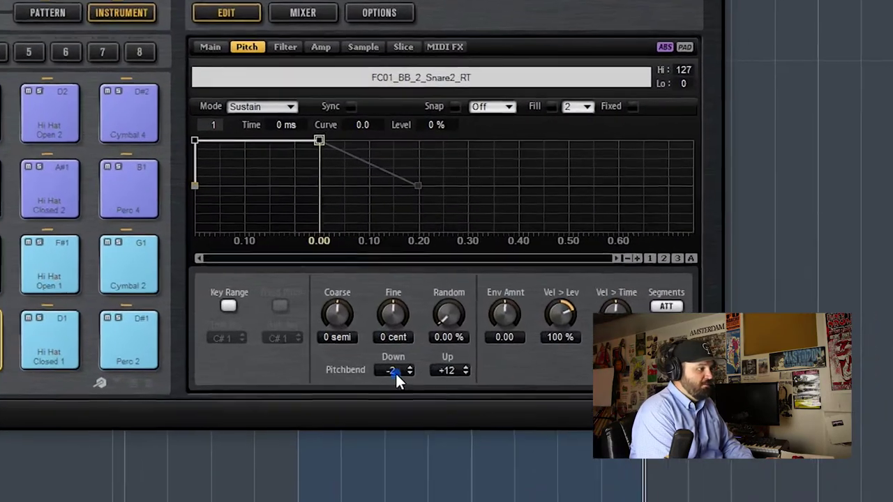
# Set the Snare 1 pad's pitchbend range to +0 down and +0 up
pyautogui.moveTo(409, 297); pyautogui.dragTo(375, 301)
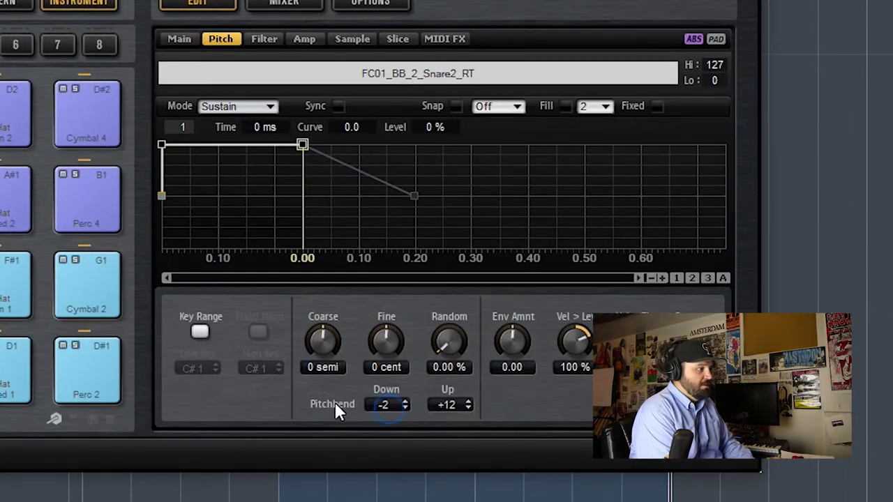
pyautogui.click(405, 402)
pyautogui.click(405, 402)
pyautogui.click(459, 403)
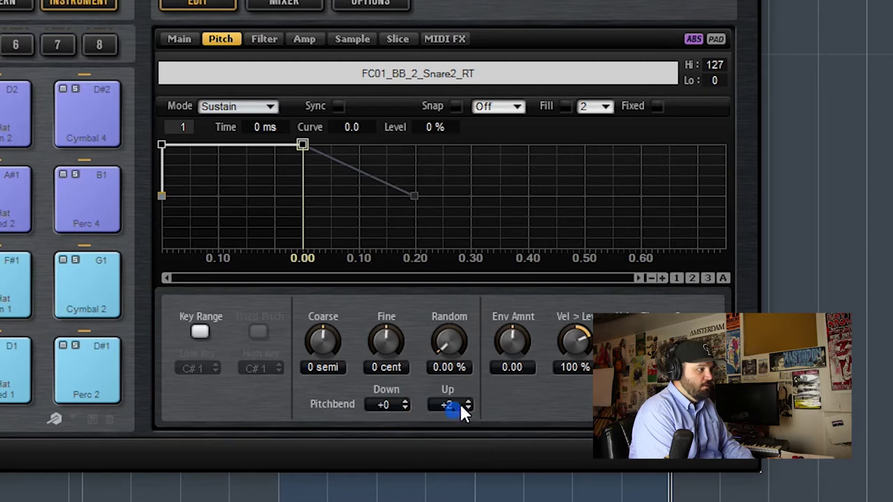
pyautogui.write('2')
pyautogui.press('Return')
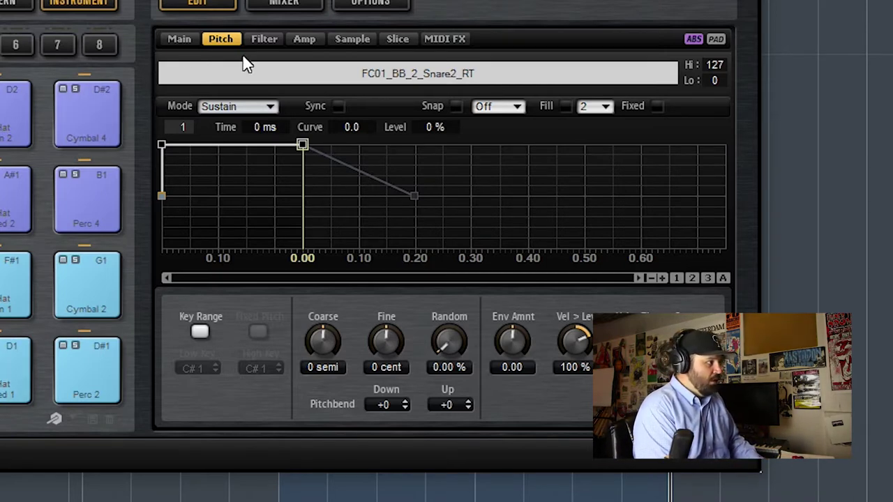
pyautogui.click(183, 36)
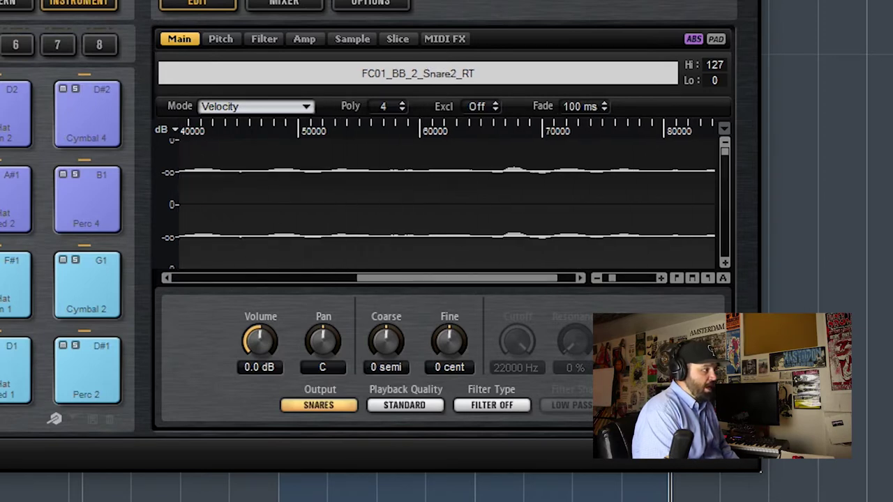
pyautogui.click(222, 39)
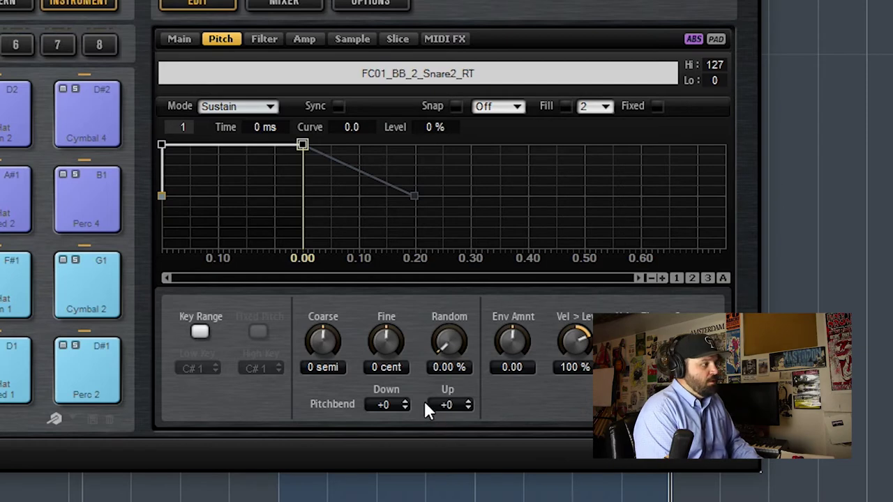
# Enter -12 as the Snare 1 pad's pitchbend down range
pyautogui.click(389, 405)
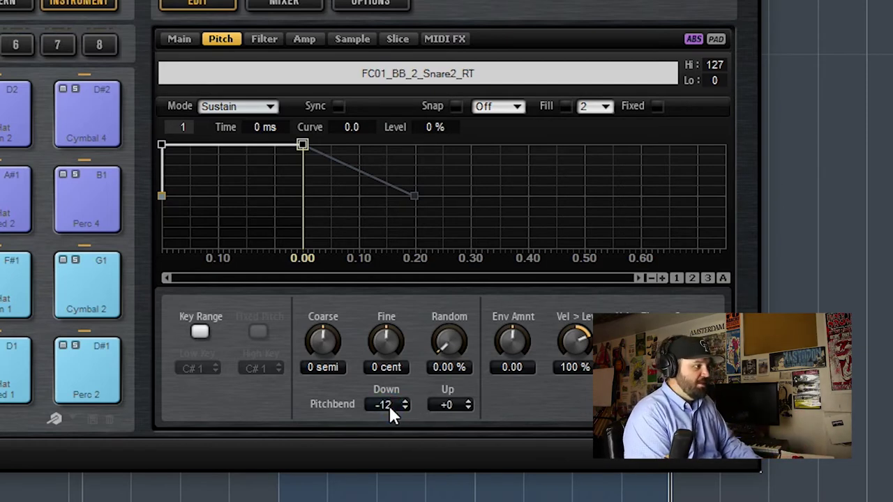
pyautogui.press('Return')
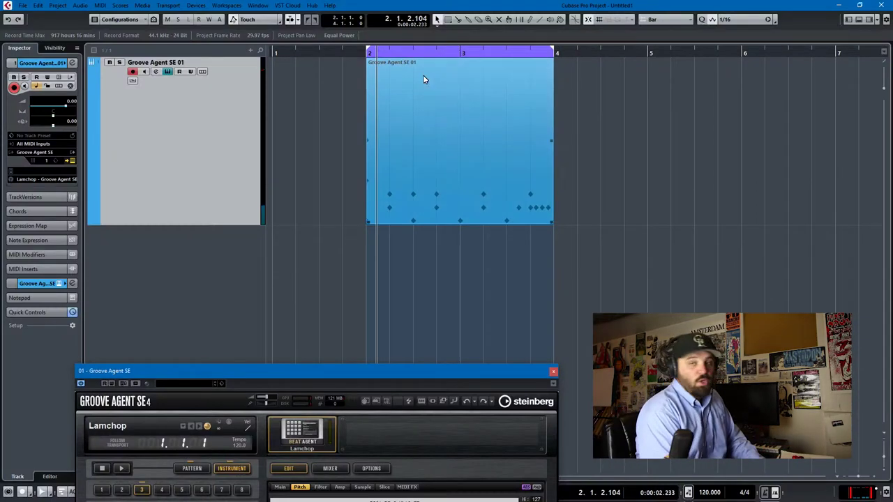
# Move the Groove Agent SE 4 window into full view and close it
pyautogui.moveTo(423, 365); pyautogui.dragTo(569, 67)
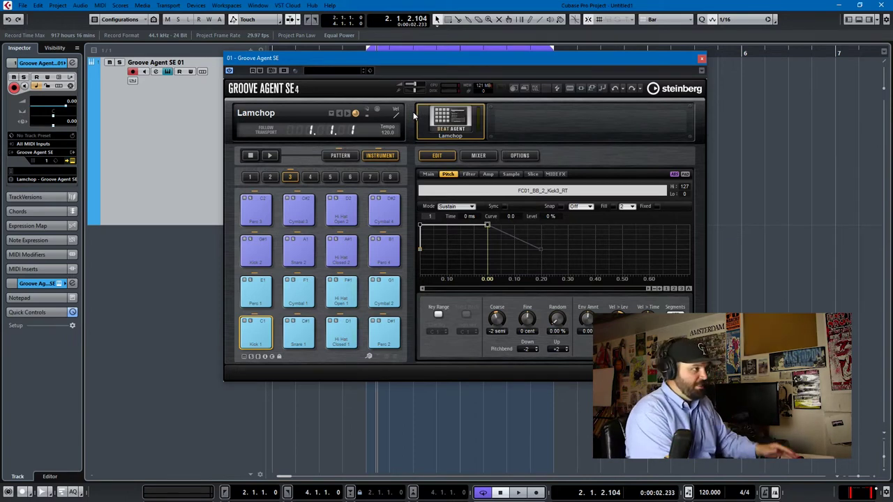
pyautogui.click(701, 59)
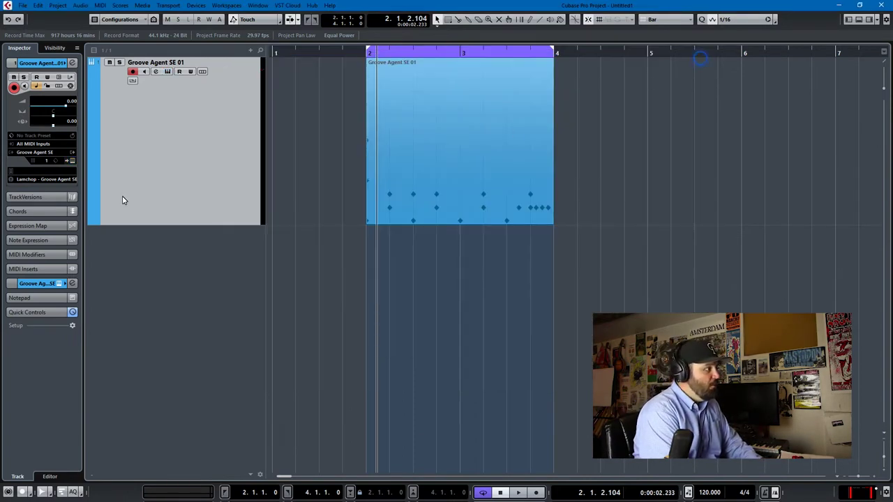
# Set the track to No Drum Map, then review its C1–F#1 notes in the note editor
pyautogui.click(58, 180)
pyautogui.click(60, 188)
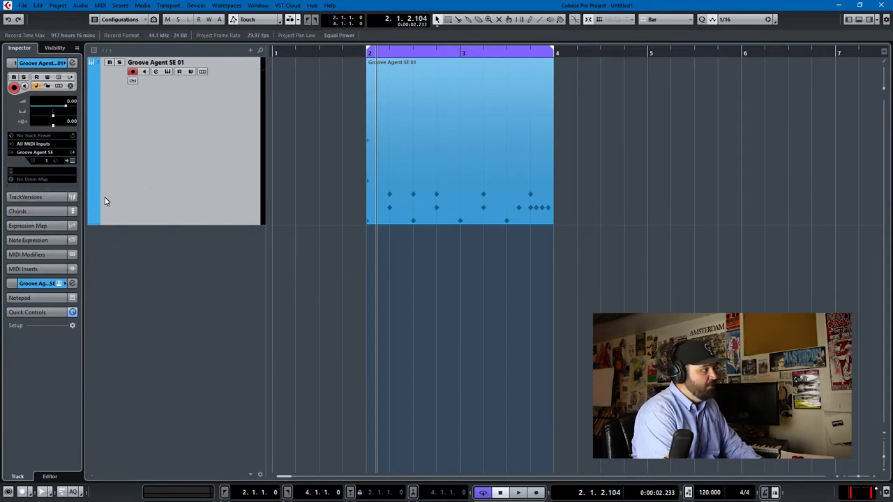
pyautogui.doubleClick(433, 131)
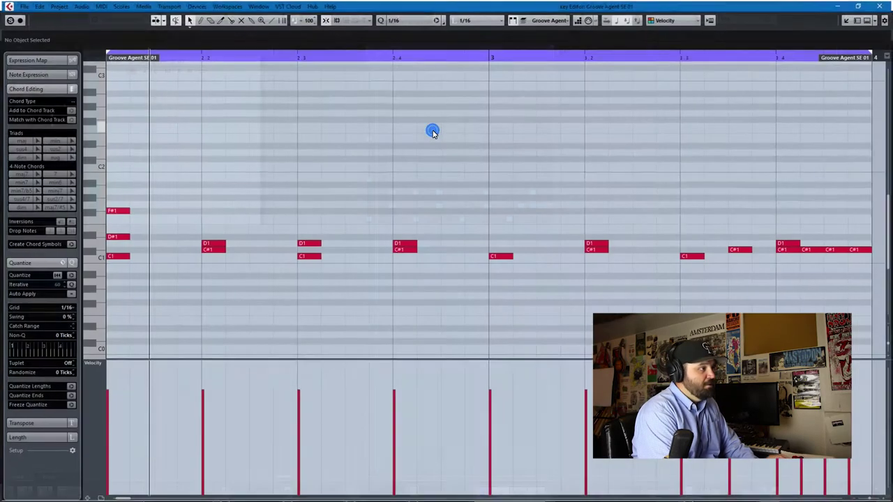
pyautogui.scroll(5, 238, 252)
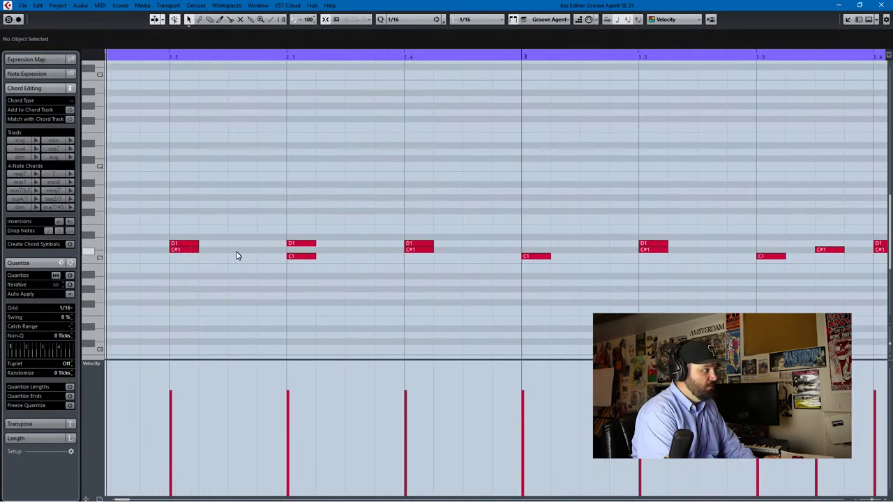
pyautogui.scroll(2, 238, 255)
pyautogui.hscroll(-4, 237, 255)
pyautogui.hscroll(2, 240, 255)
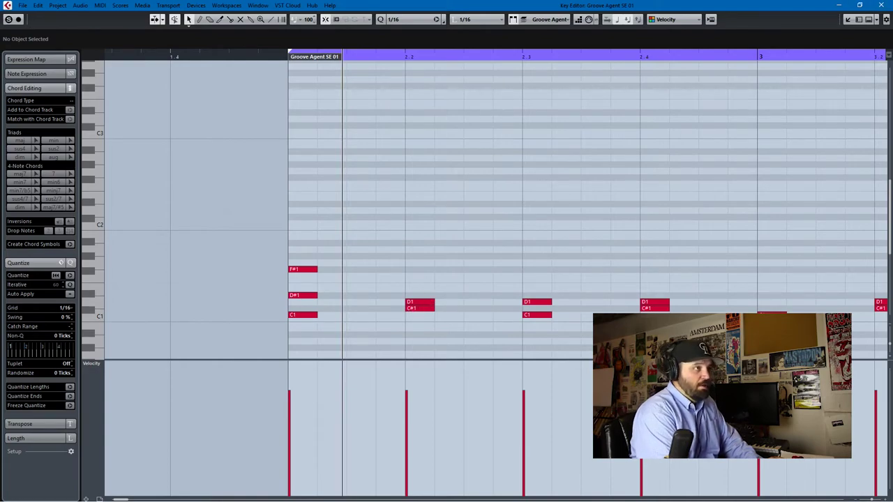
pyautogui.click(882, 5)
# Assign the Lamchop - Groove Agent SE drum map to the Groove Agent SE 01 track
pyautogui.click(51, 180)
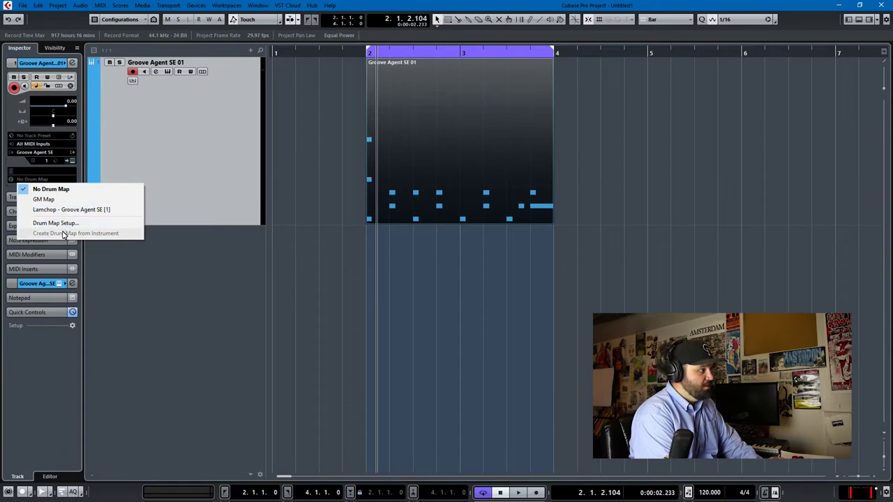
pyautogui.click(56, 209)
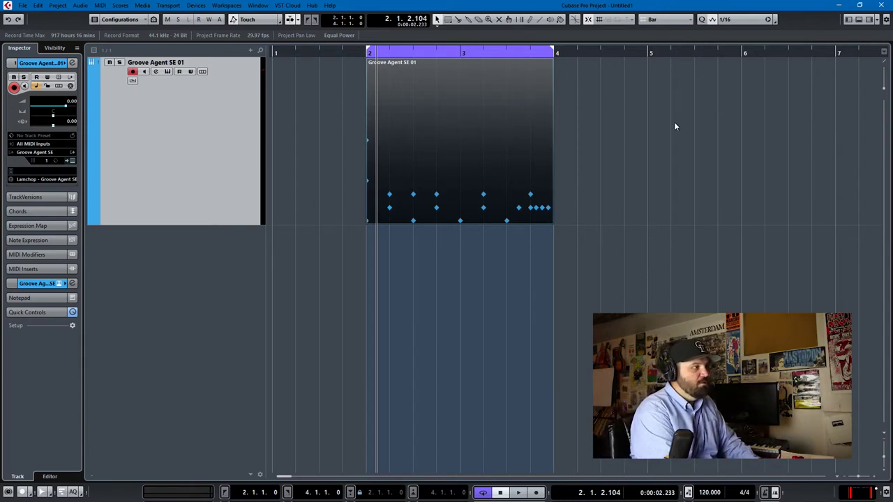
pyautogui.click(100, 6)
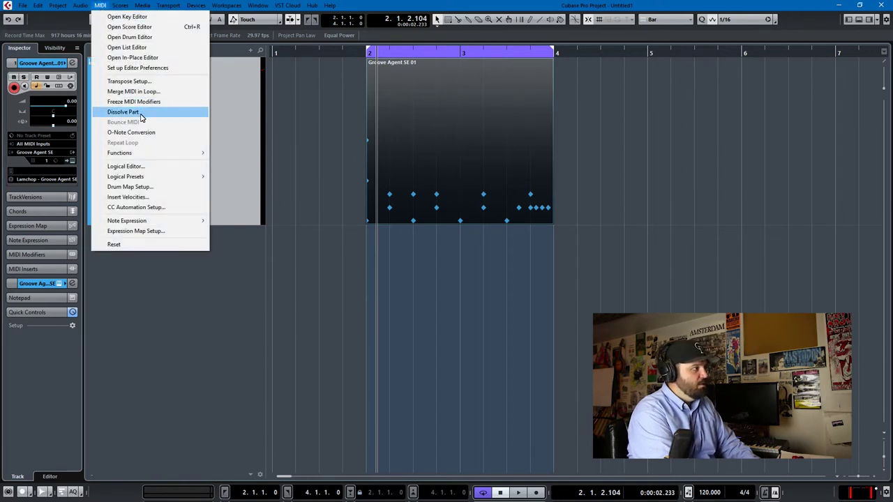
# Dissolve the drum part by separate pitches into tracks like Snare 1 and Hi Hat Closed 1
pyautogui.click(124, 111)
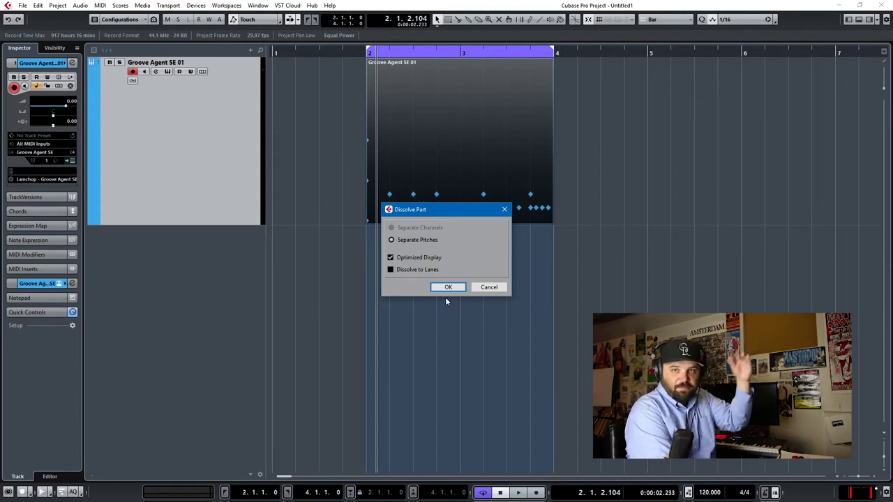
pyautogui.click(450, 288)
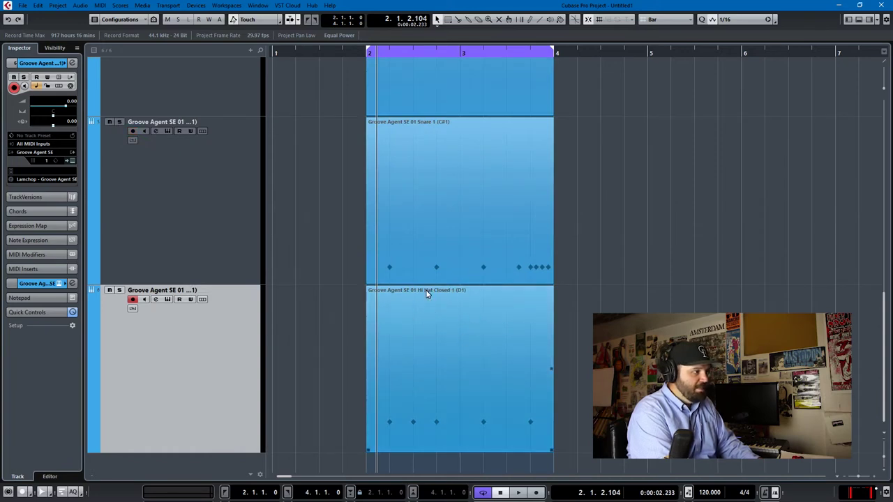
pyautogui.click(430, 126)
pyautogui.scroll(4, 413, 159)
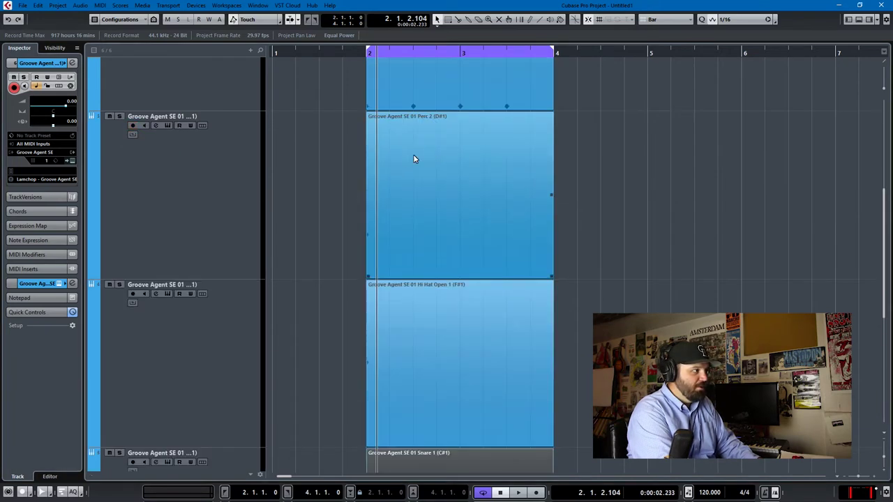
pyautogui.scroll(2, 409, 161)
pyautogui.click(426, 202)
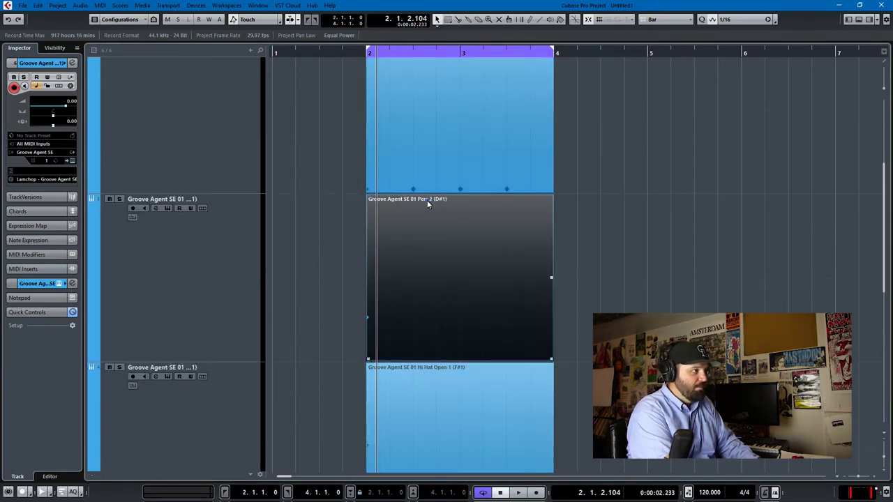
pyautogui.click(430, 371)
pyautogui.scroll(2, 428, 301)
pyautogui.click(424, 277)
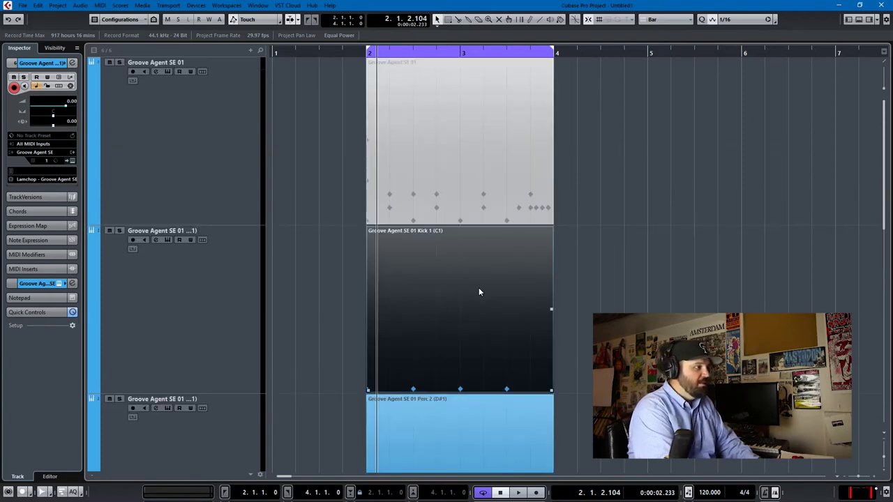
pyautogui.moveTo(241, 302); pyautogui.dragTo(219, 311)
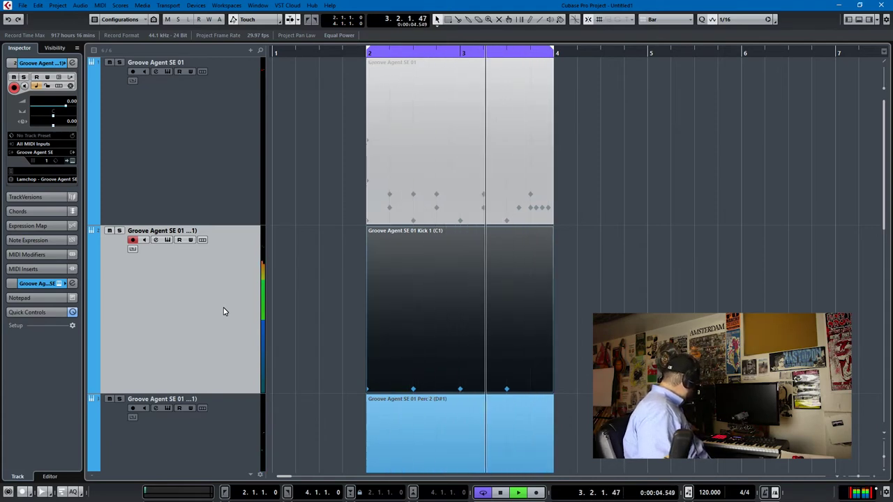
pyautogui.press('space')
pyautogui.press('space')
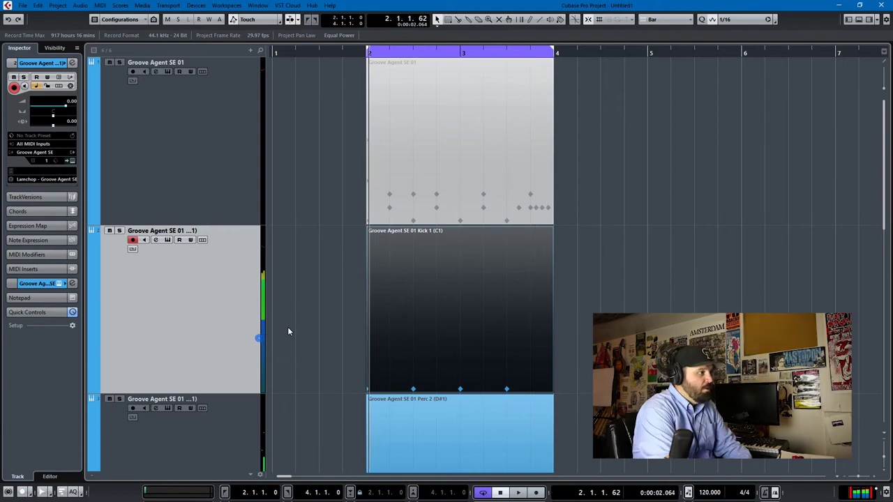
pyautogui.scroll(-5, 305, 332)
pyautogui.click(201, 356)
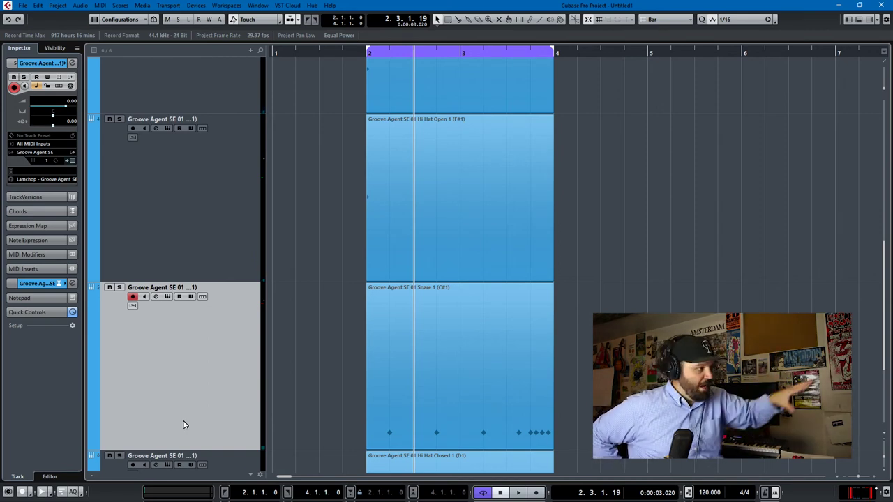
pyautogui.scroll(5, 290, 293)
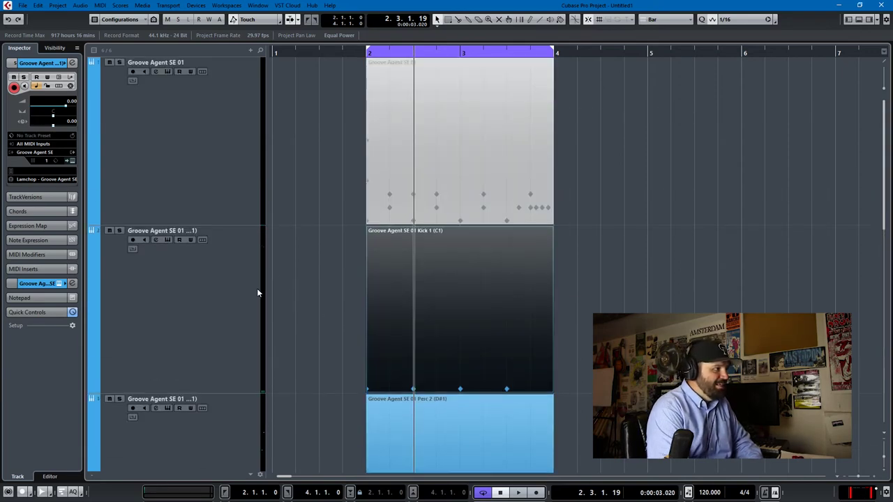
pyautogui.click(192, 232)
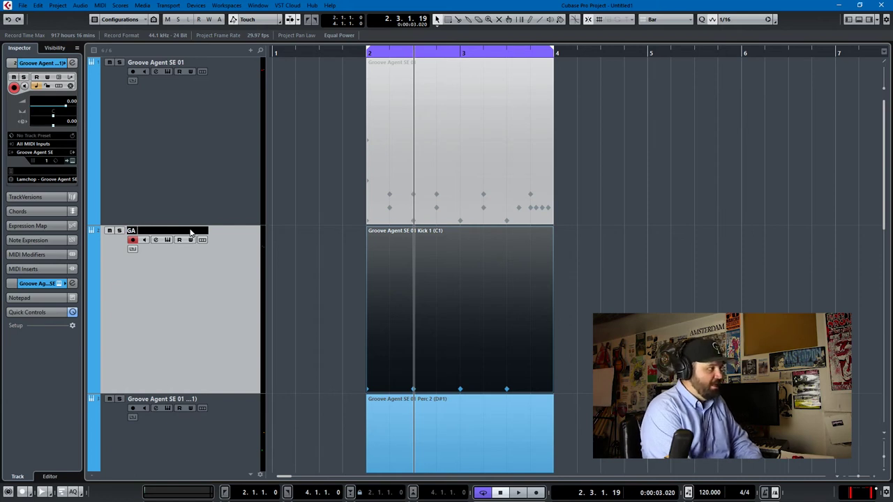
# Confirm the GA Kick name and rename the Perc 2 (D#1) track to GA Perc
pyautogui.doubleClick(166, 400)
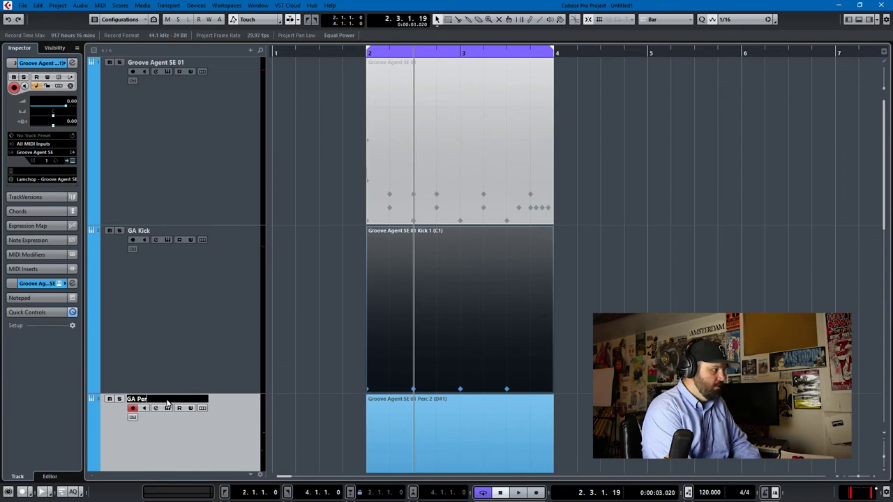
pyautogui.scroll(-3, 174, 401)
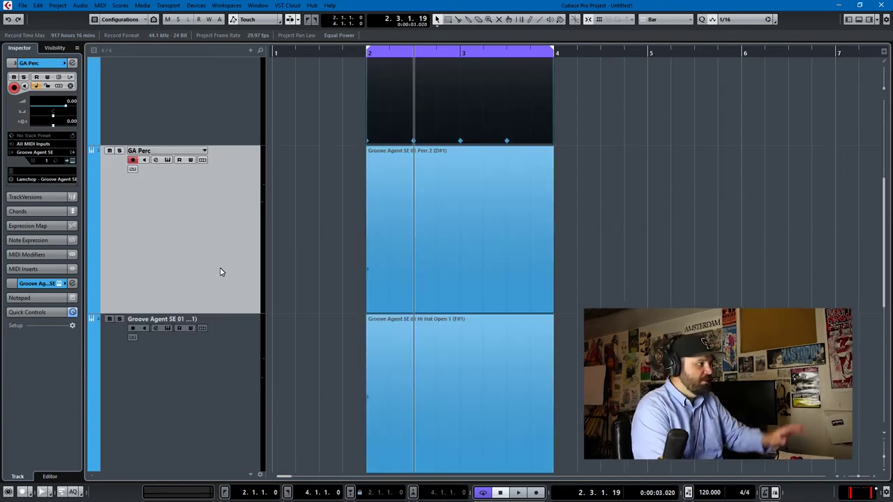